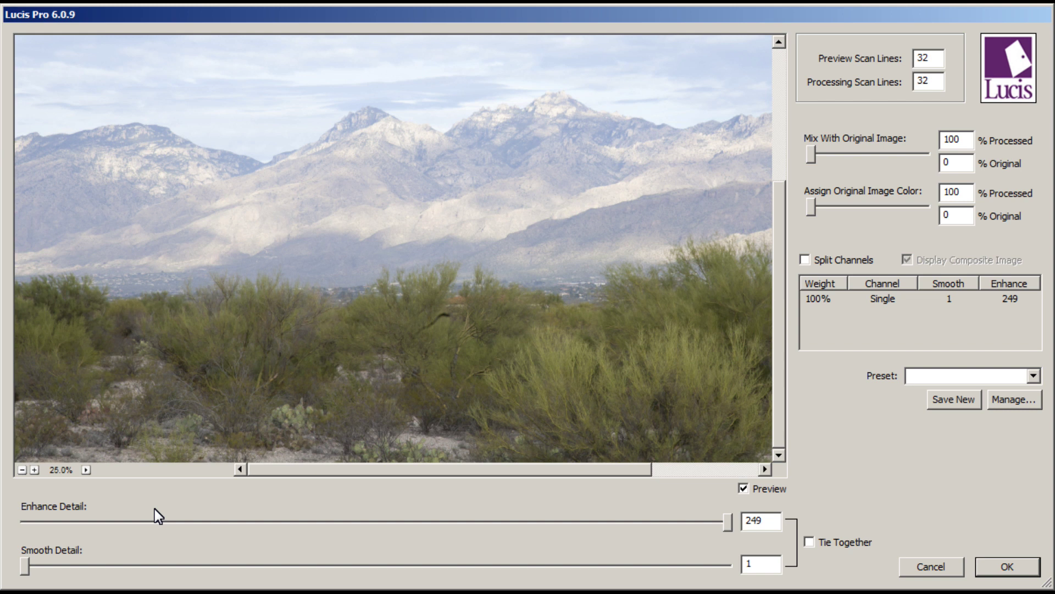
Step: Enable Split Channels so Red, Green and Blue get separate detail enhancement values
{"action": "left_click", "coordinate": [806, 261]}
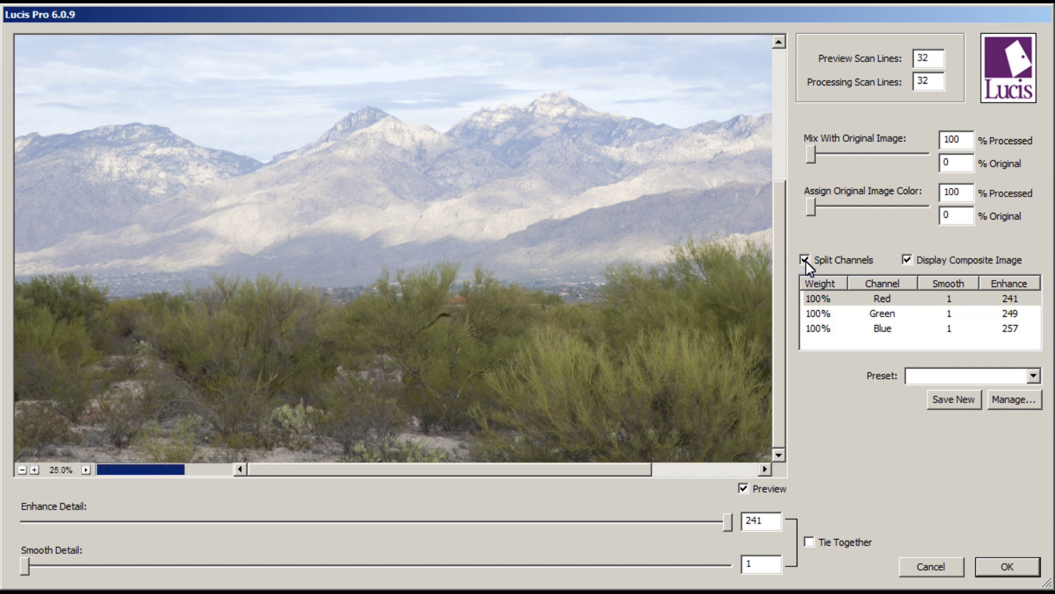
{"action": "left_click", "coordinate": [847, 299]}
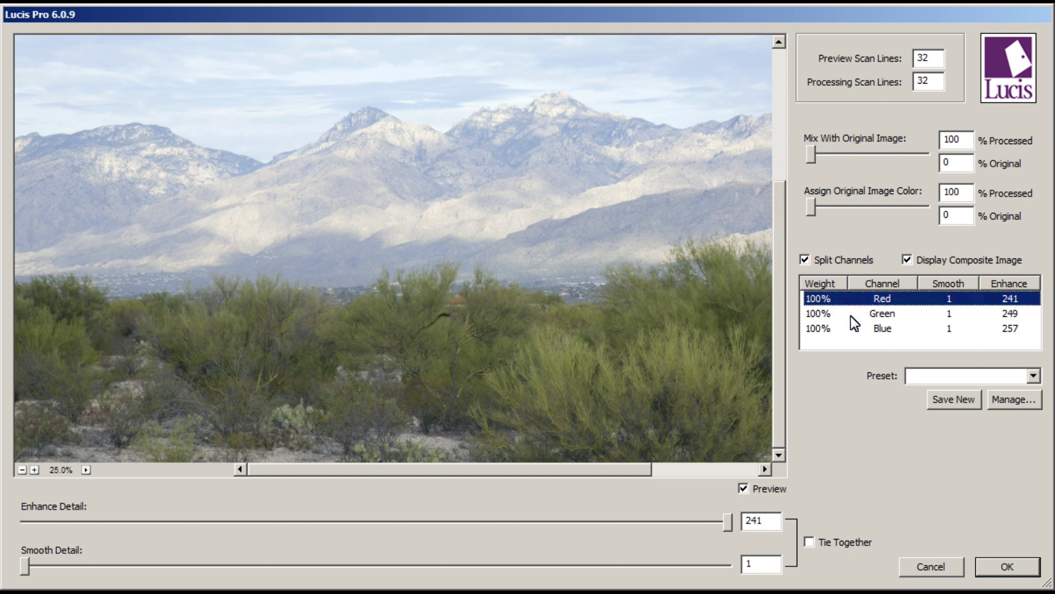
{"action": "left_click", "coordinate": [849, 318]}
{"action": "left_click", "coordinate": [847, 333]}
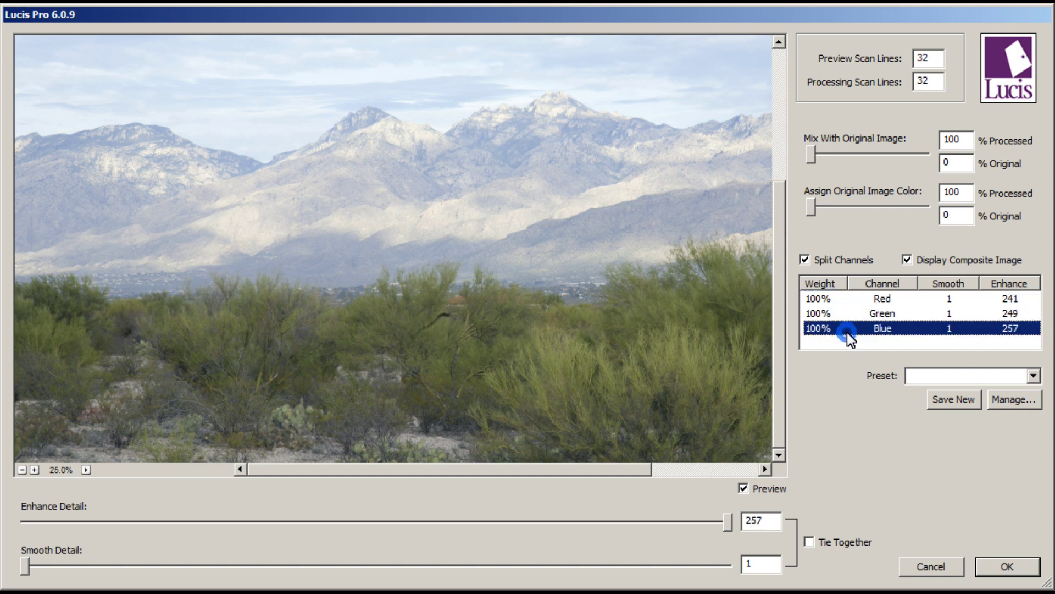
{"action": "left_click", "coordinate": [854, 301]}
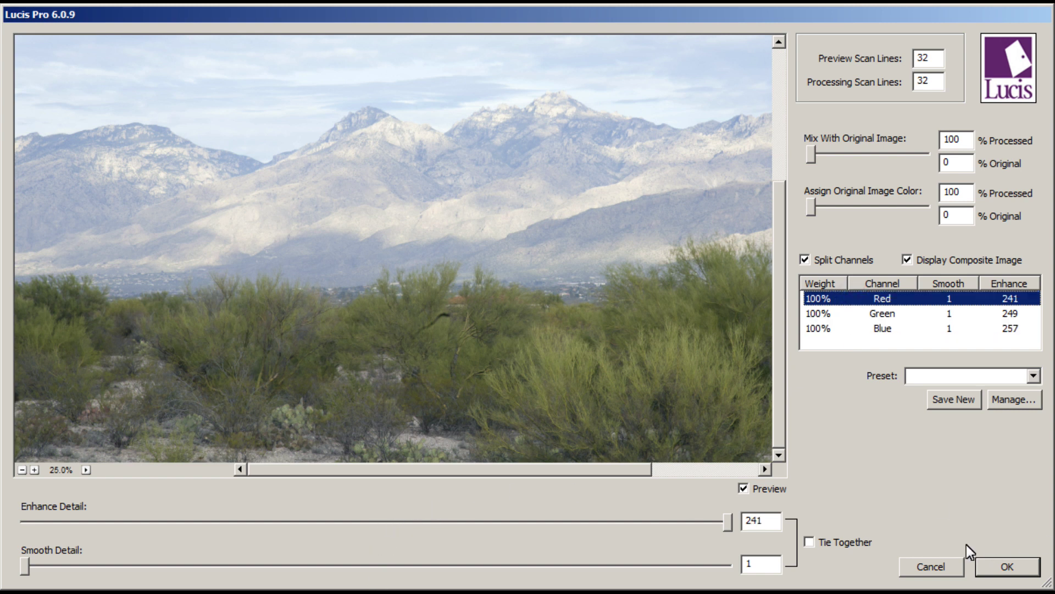
Step: Preview the Red, Green and Blue channels in greyscale, then lower Red detail enhancement to 149
{"action": "left_click", "coordinate": [907, 261]}
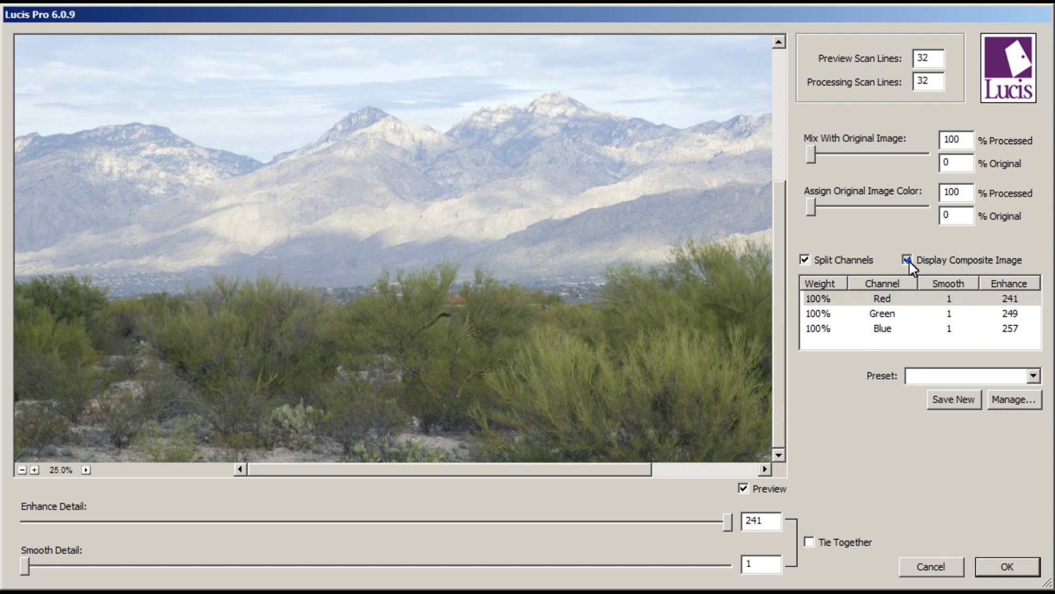
{"action": "left_click", "coordinate": [837, 299]}
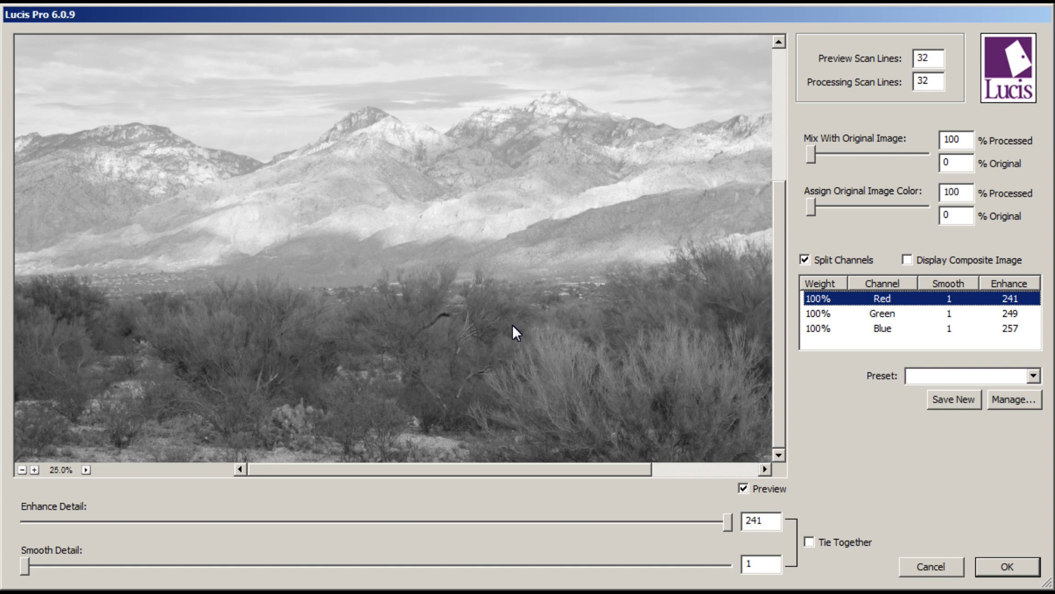
{"action": "left_click", "coordinate": [847, 316]}
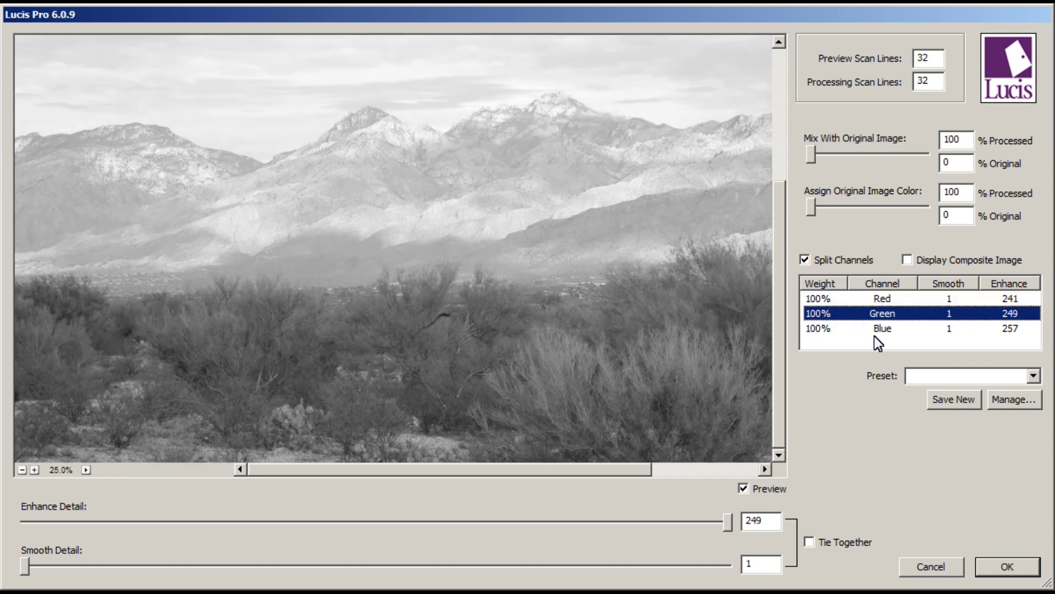
{"action": "left_click", "coordinate": [873, 331]}
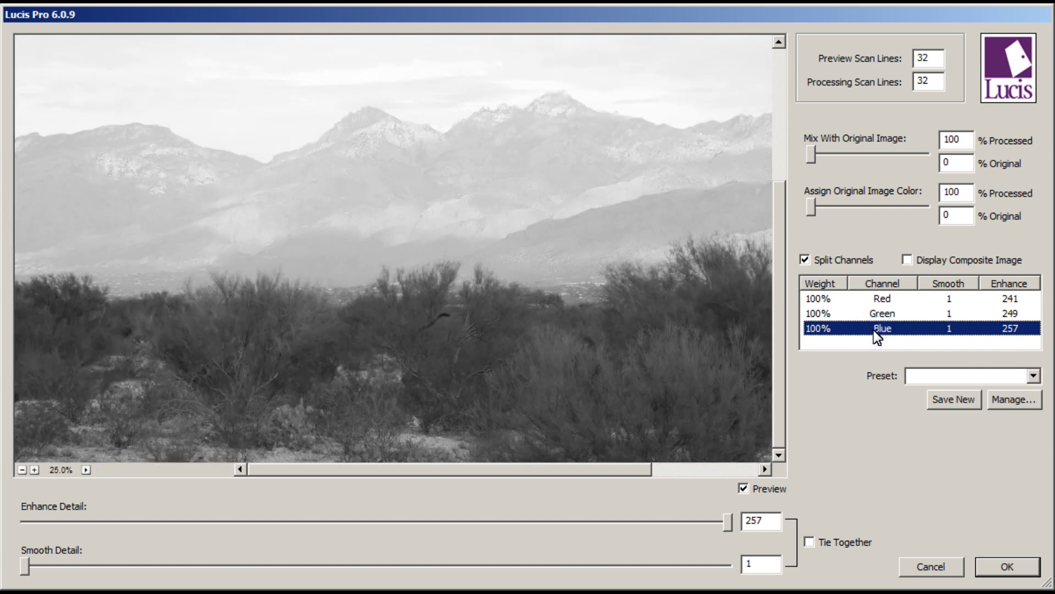
{"action": "left_click", "coordinate": [877, 296]}
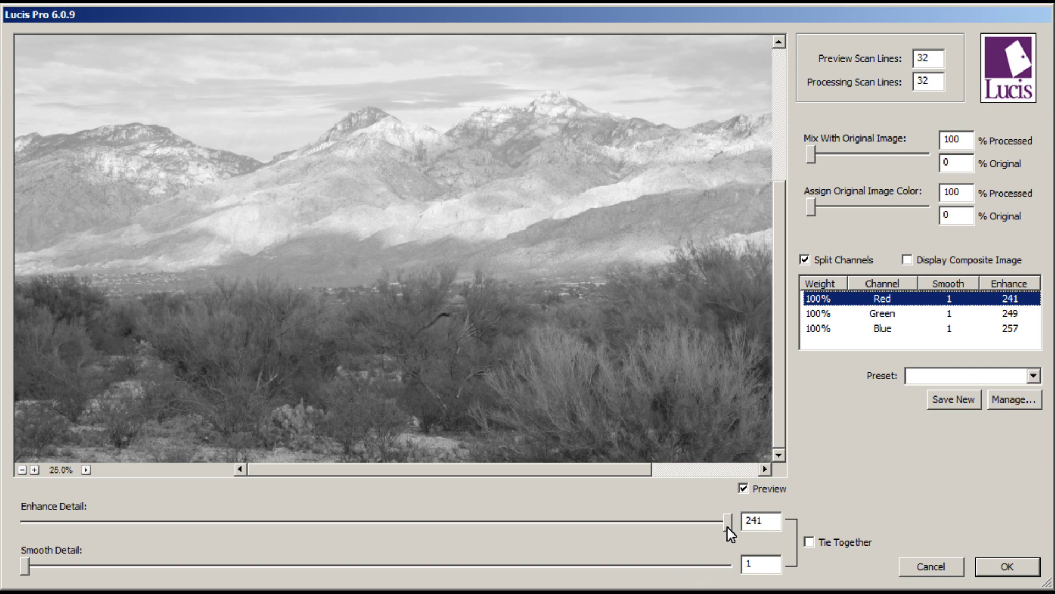
{"action": "left_click_drag", "start_coordinate": [727, 526], "coordinate": [452, 531]}
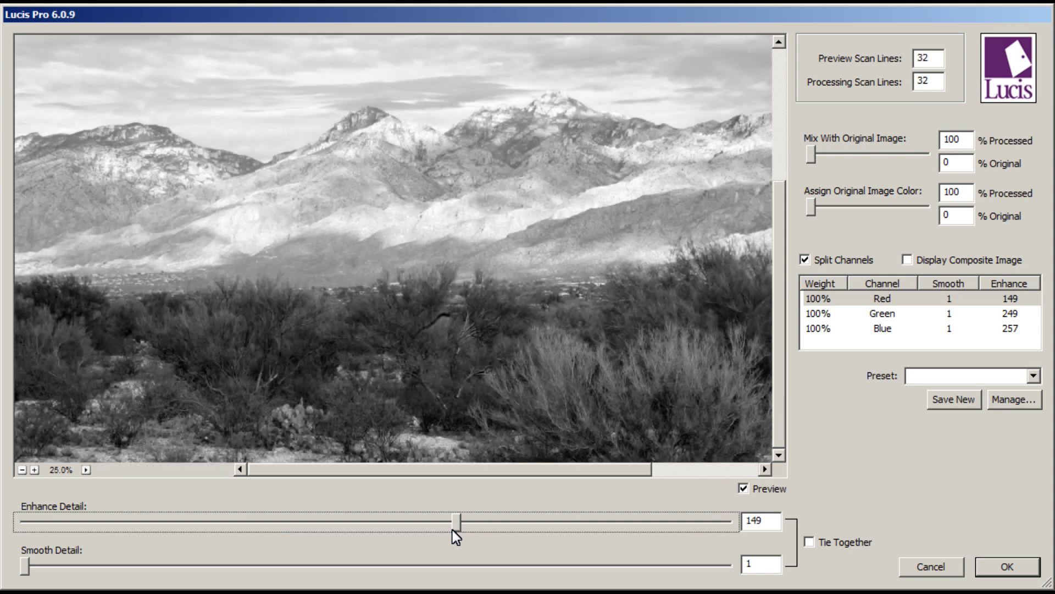
Step: Reduce detail enhancement to 109 on the Red channel and 101 on the Green channel
{"action": "left_click_drag", "start_coordinate": [452, 530], "coordinate": [327, 531]}
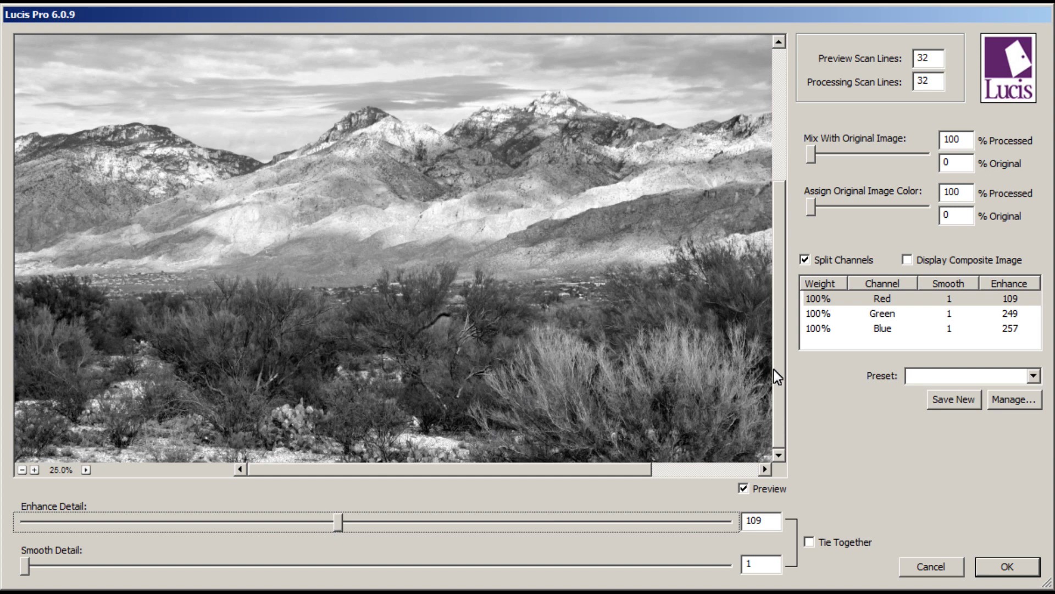
{"action": "left_click", "coordinate": [879, 313]}
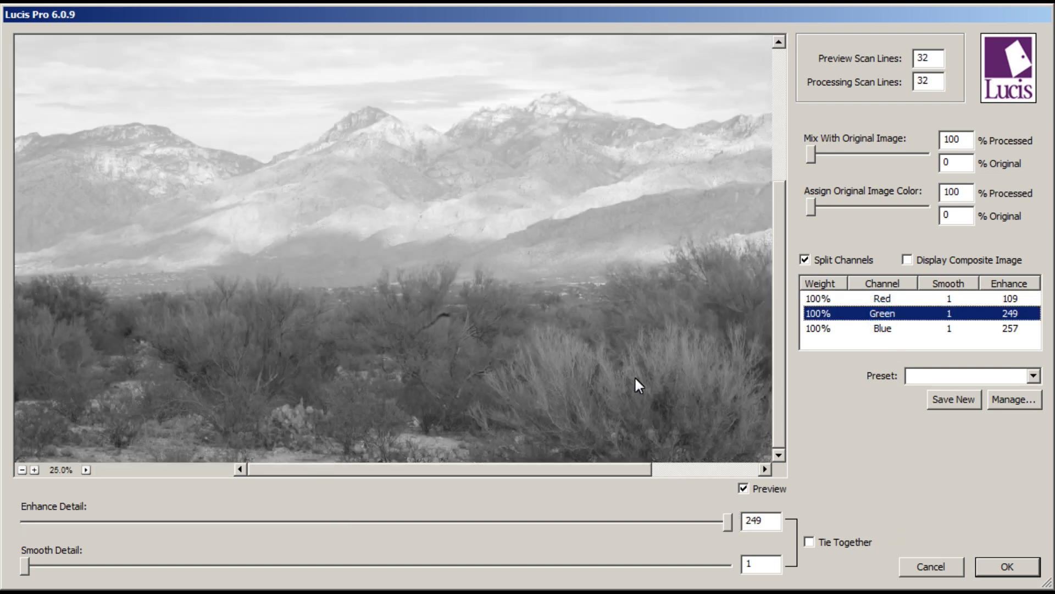
{"action": "left_click_drag", "start_coordinate": [727, 526], "coordinate": [460, 526]}
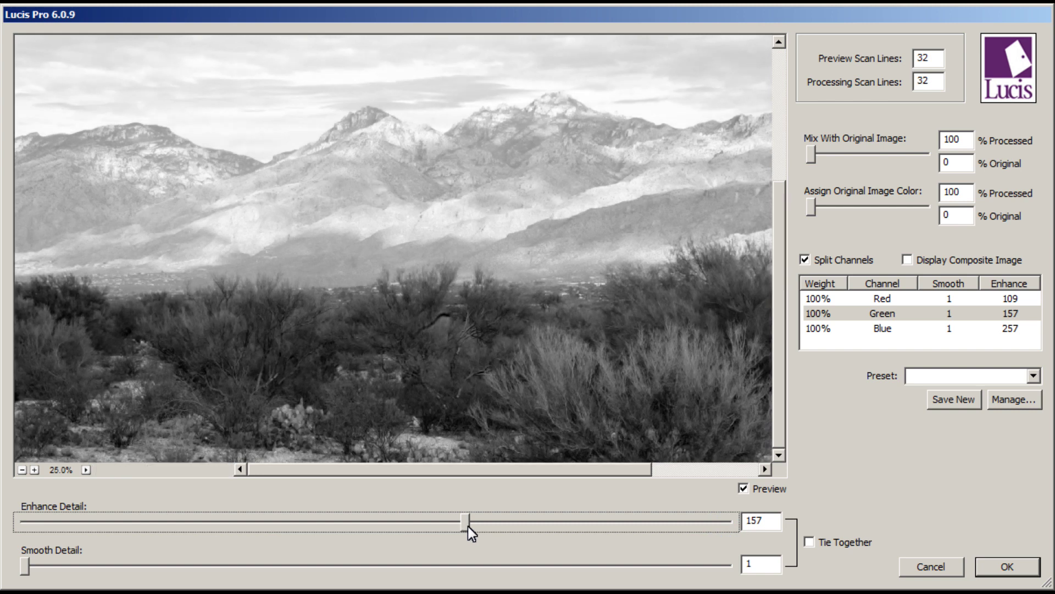
{"action": "left_click_drag", "start_coordinate": [465, 527], "coordinate": [370, 528]}
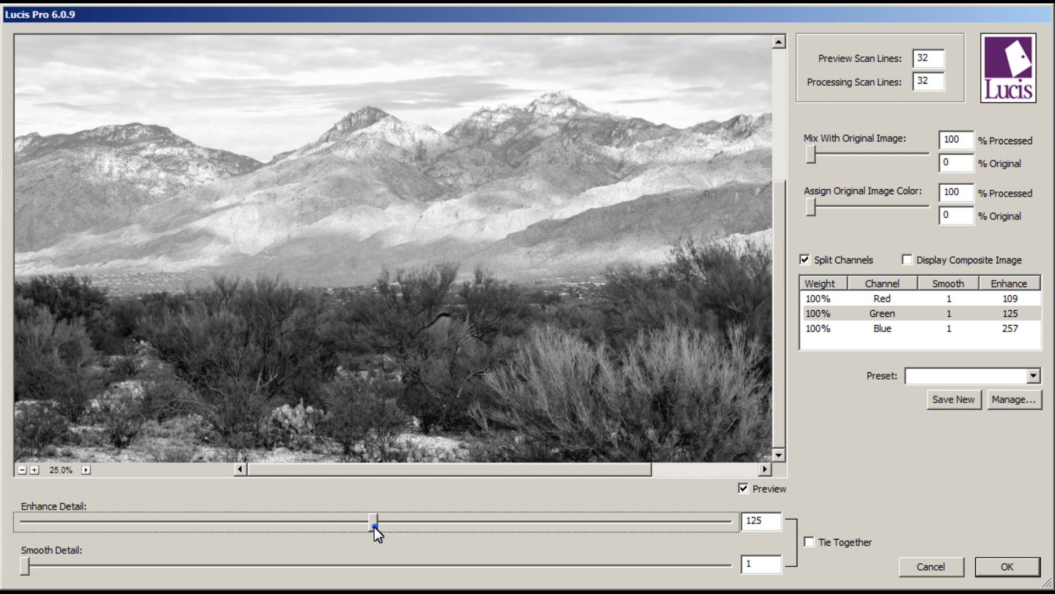
{"action": "left_click_drag", "start_coordinate": [374, 527], "coordinate": [278, 529]}
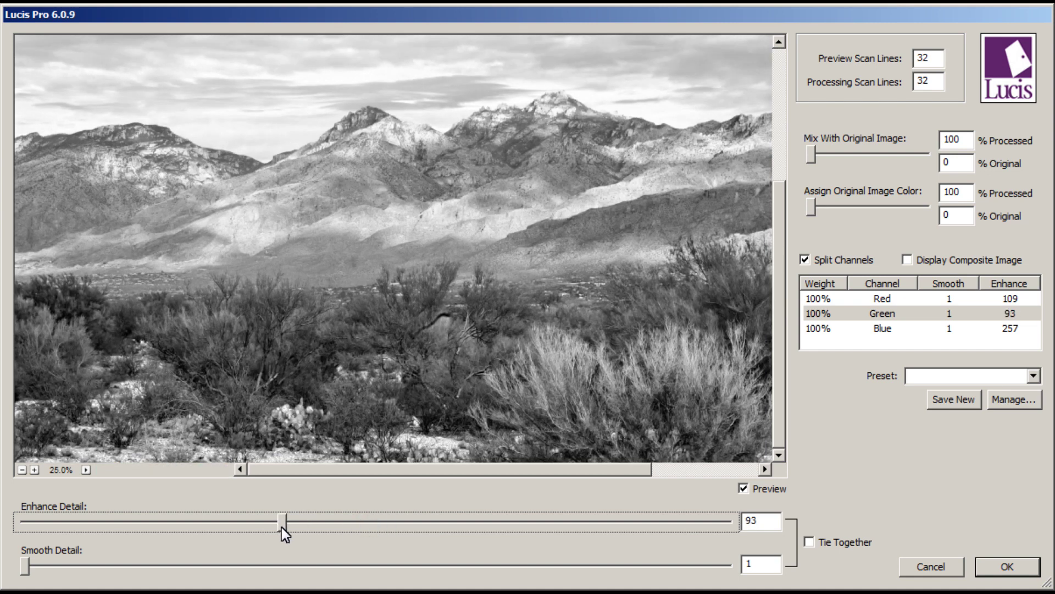
{"action": "left_click_drag", "start_coordinate": [281, 527], "coordinate": [296, 526]}
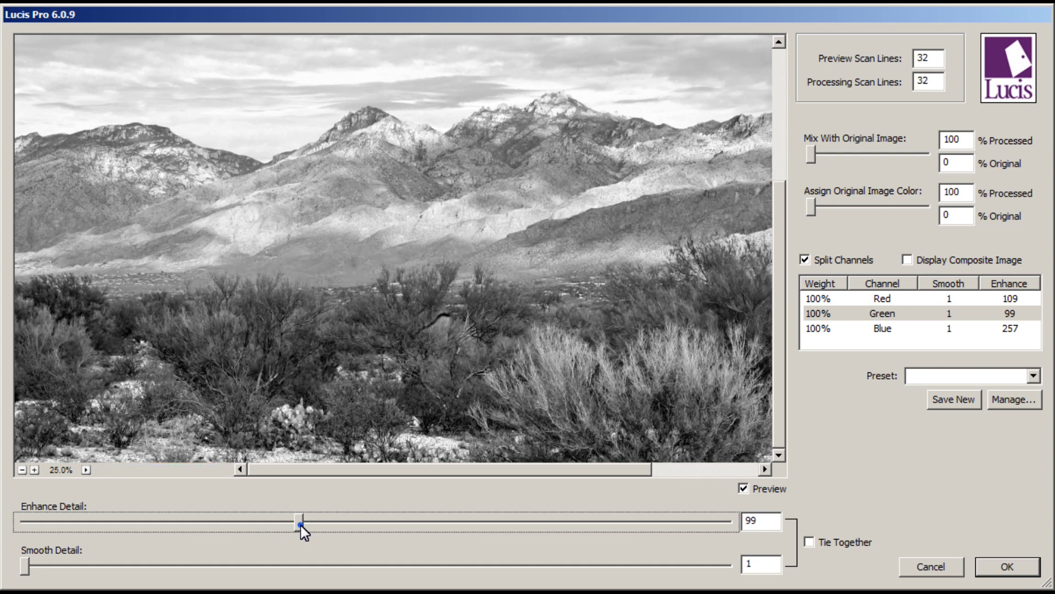
{"action": "left_click_drag", "start_coordinate": [300, 525], "coordinate": [306, 525]}
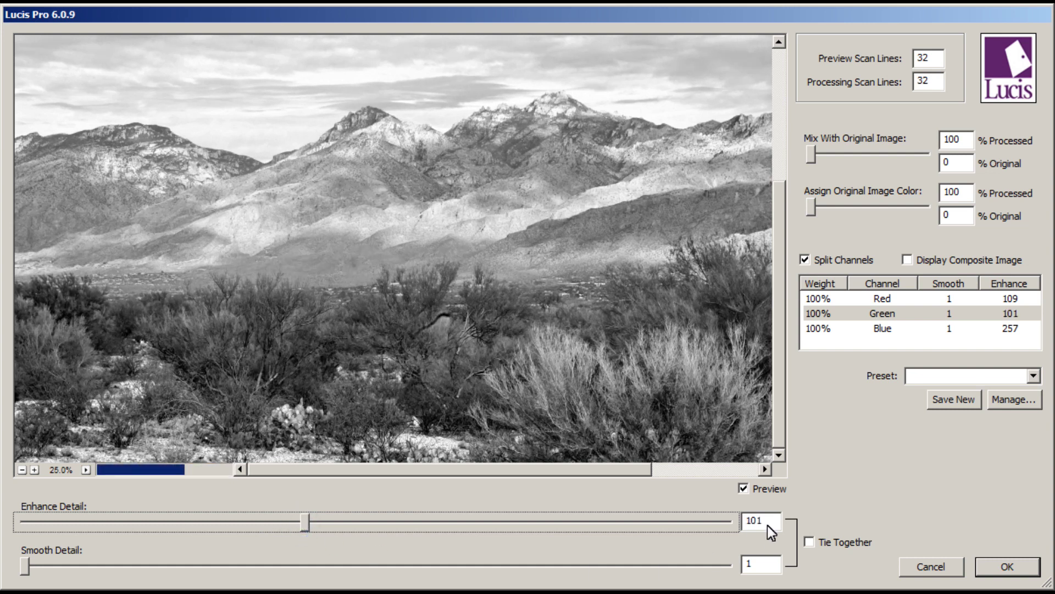
{"action": "left_click", "coordinate": [884, 331]}
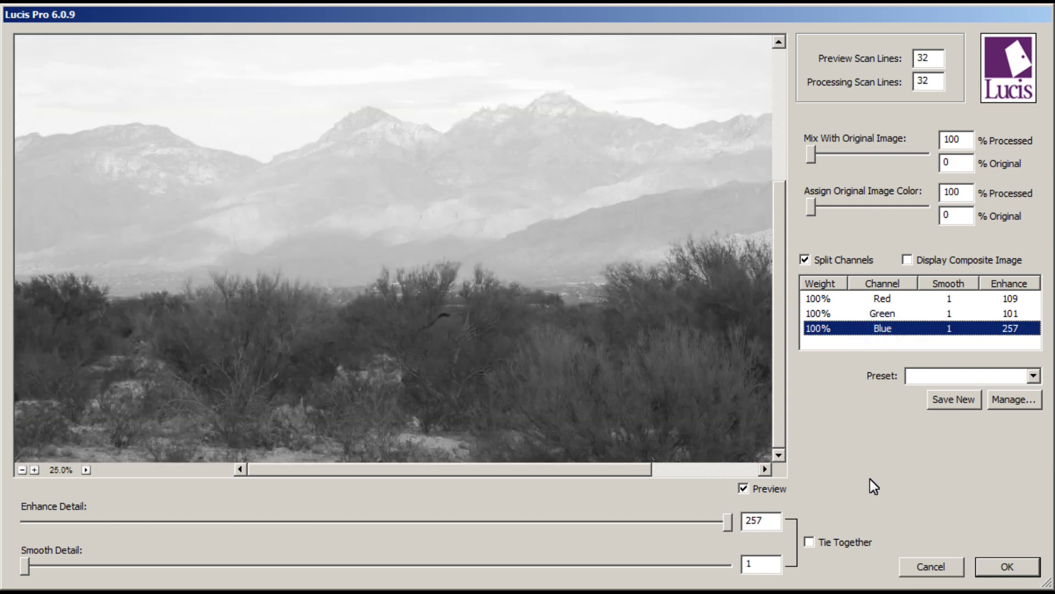
Step: Bring the Blue channel's detail enhancement down from 257 to 75
{"action": "left_click_drag", "start_coordinate": [731, 524], "coordinate": [437, 533]}
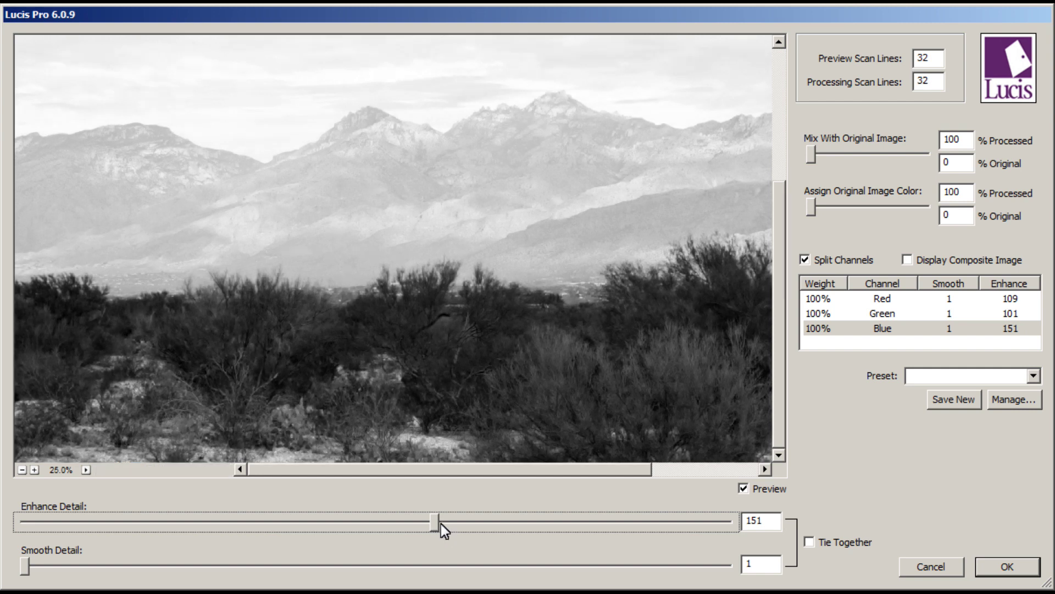
{"action": "left_click_drag", "start_coordinate": [432, 522], "coordinate": [297, 524]}
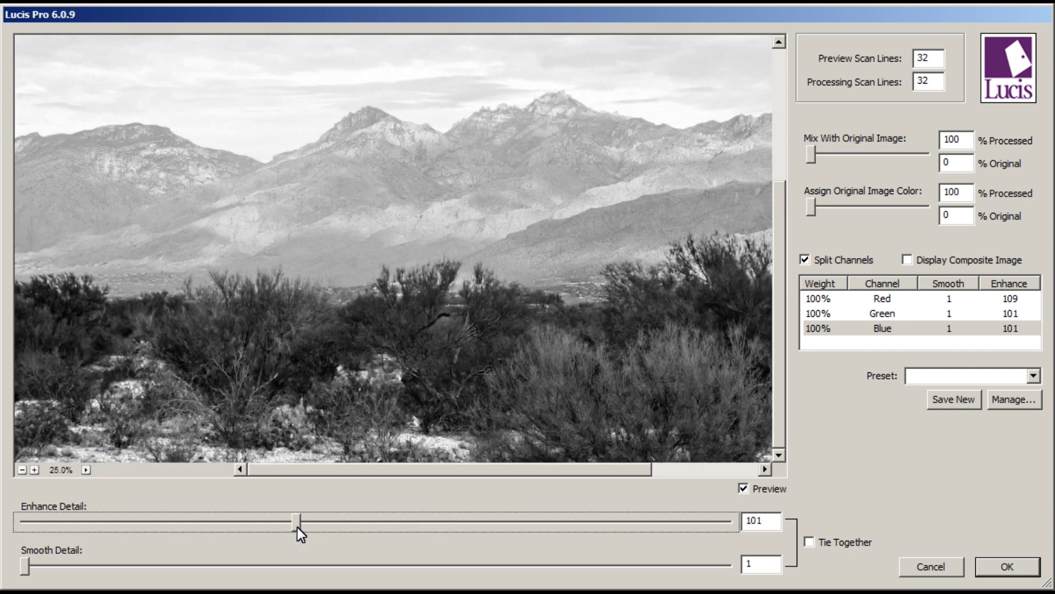
{"action": "left_click_drag", "start_coordinate": [295, 525], "coordinate": [251, 526]}
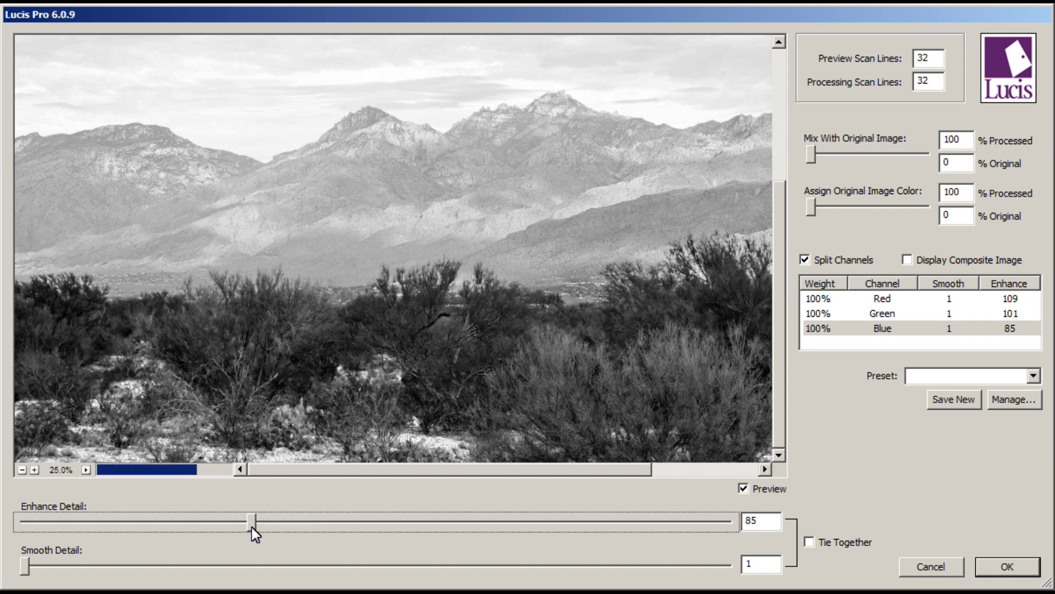
{"action": "left_click_drag", "start_coordinate": [242, 526], "coordinate": [223, 526]}
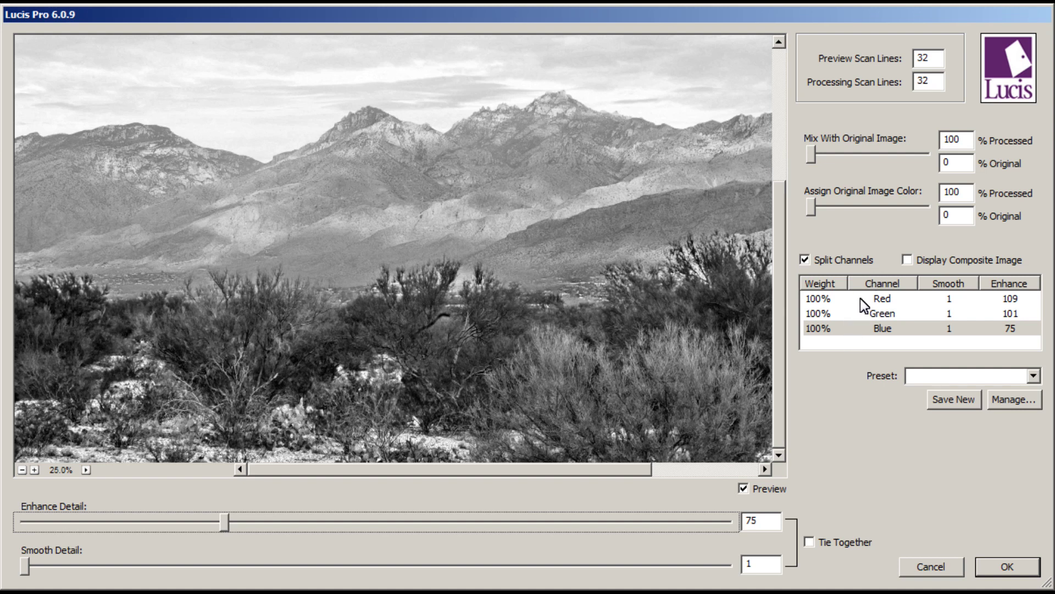
Step: Restore the colour composite view and set colour to 0% processed, 100% original
{"action": "left_click", "coordinate": [907, 262]}
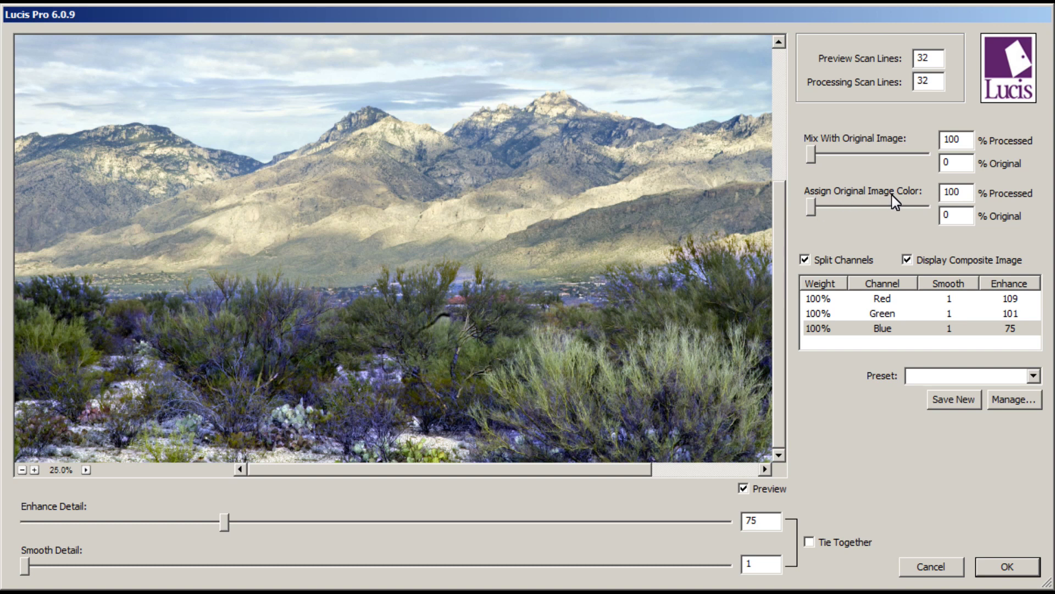
{"action": "left_click_drag", "start_coordinate": [809, 209], "coordinate": [926, 207]}
{"action": "left_click", "coordinate": [744, 489]}
Step: Turn the processed preview back on and blend colour to 74% processed, 26% original
{"action": "left_click", "coordinate": [744, 489]}
{"action": "left_click_drag", "start_coordinate": [927, 209], "coordinate": [842, 210]}
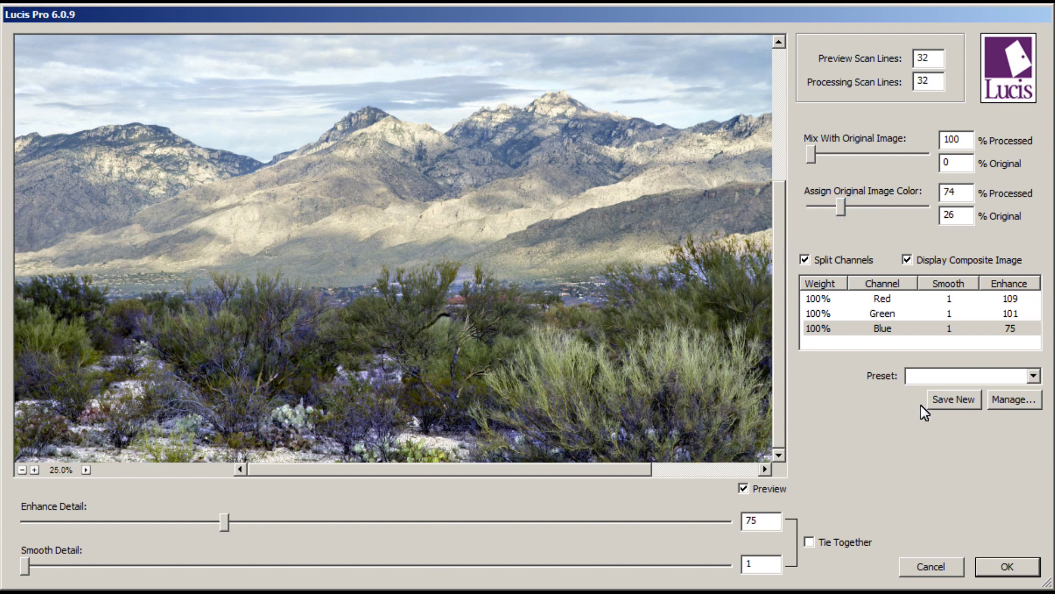